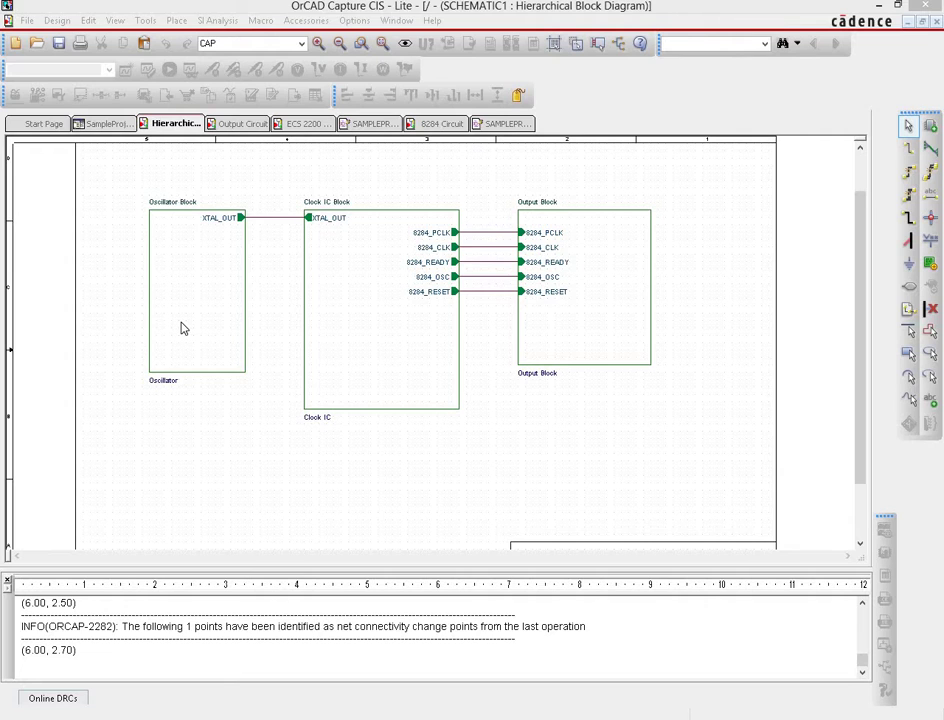
Open the Oscillator, Clock IC and Output Block schematics in turn, returning to the block diagram each time.
{"action": "double_click", "coordinate": [184, 328]}
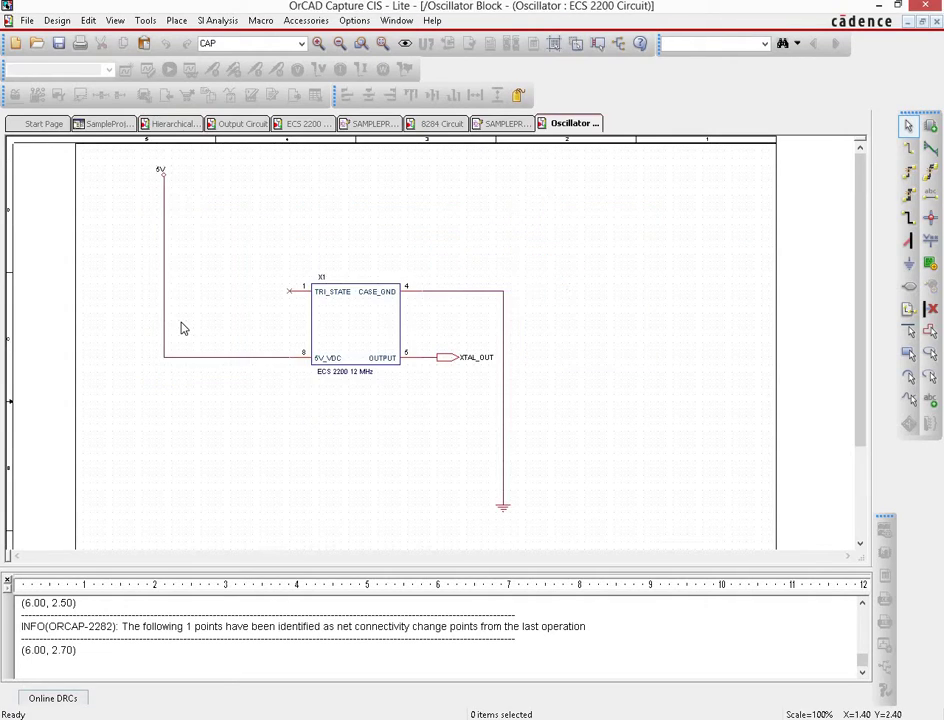
{"action": "left_click", "coordinate": [180, 124]}
{"action": "double_click", "coordinate": [388, 324]}
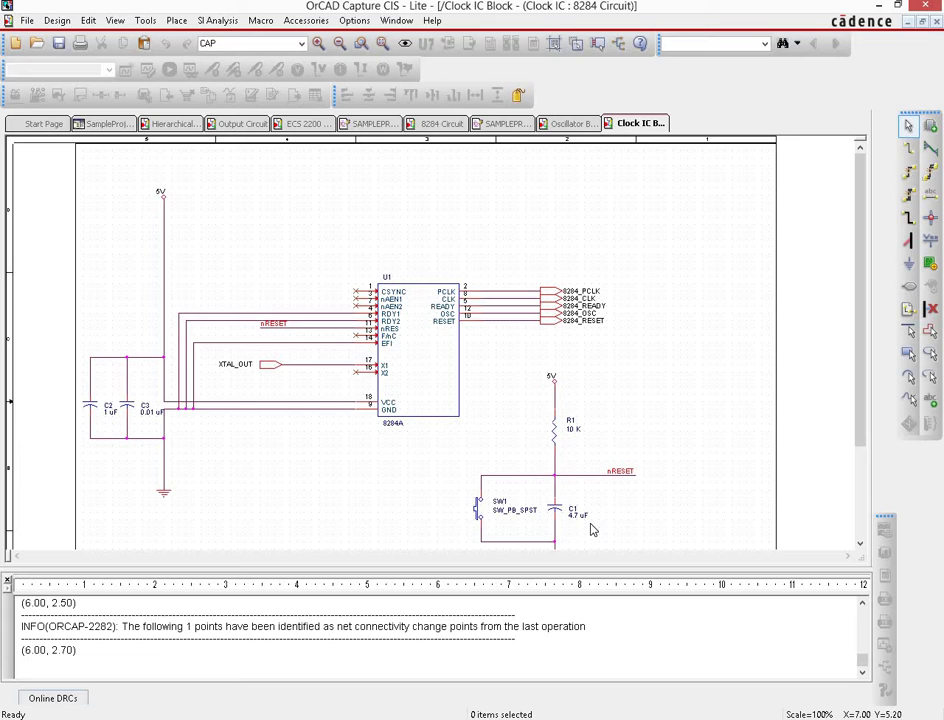
{"action": "left_click", "coordinate": [165, 124]}
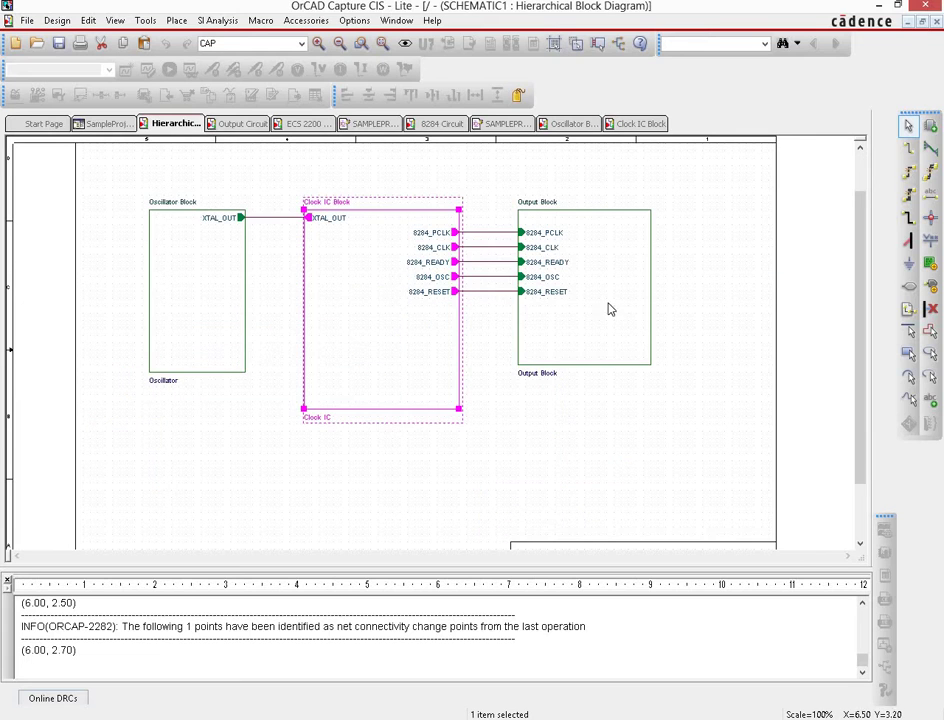
{"action": "double_click", "coordinate": [604, 327]}
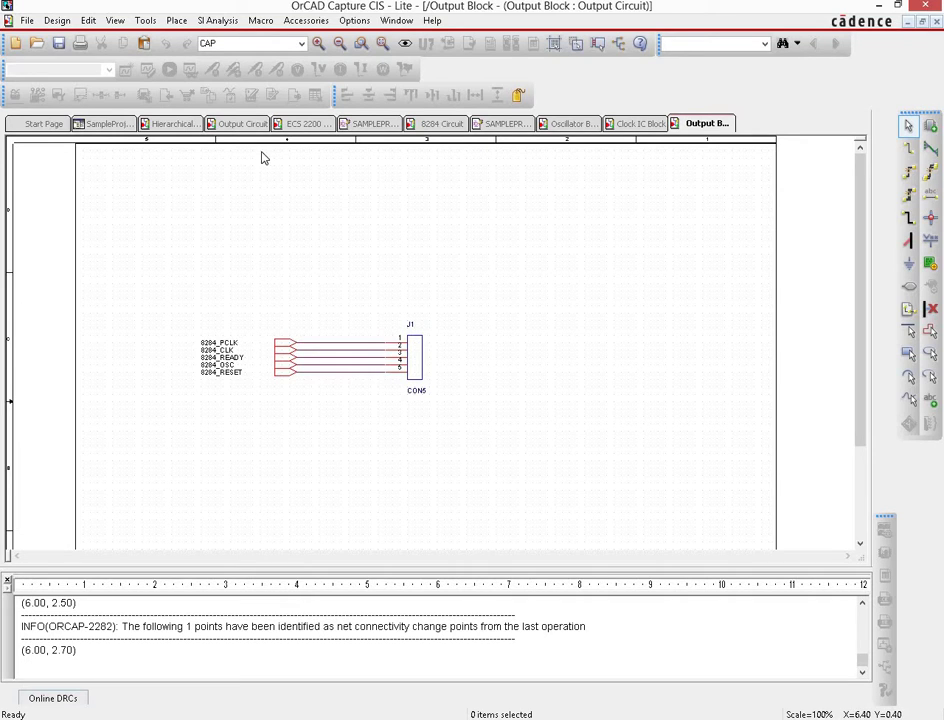
{"action": "left_click", "coordinate": [158, 124]}
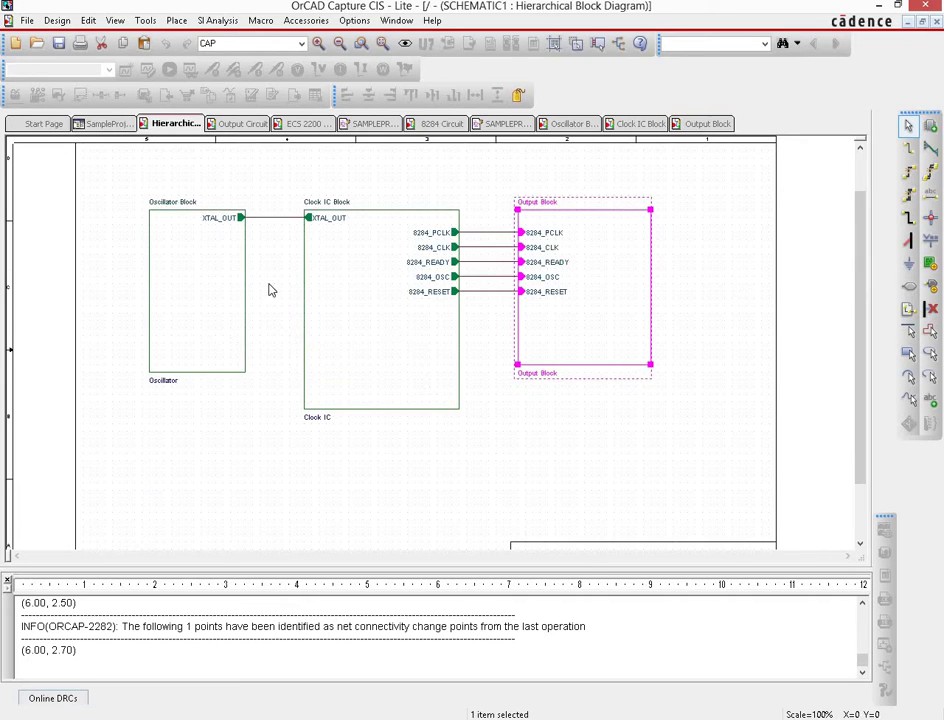
Clear the Output Block selection and select the Clock IC block instead.
{"action": "left_click", "coordinate": [598, 405]}
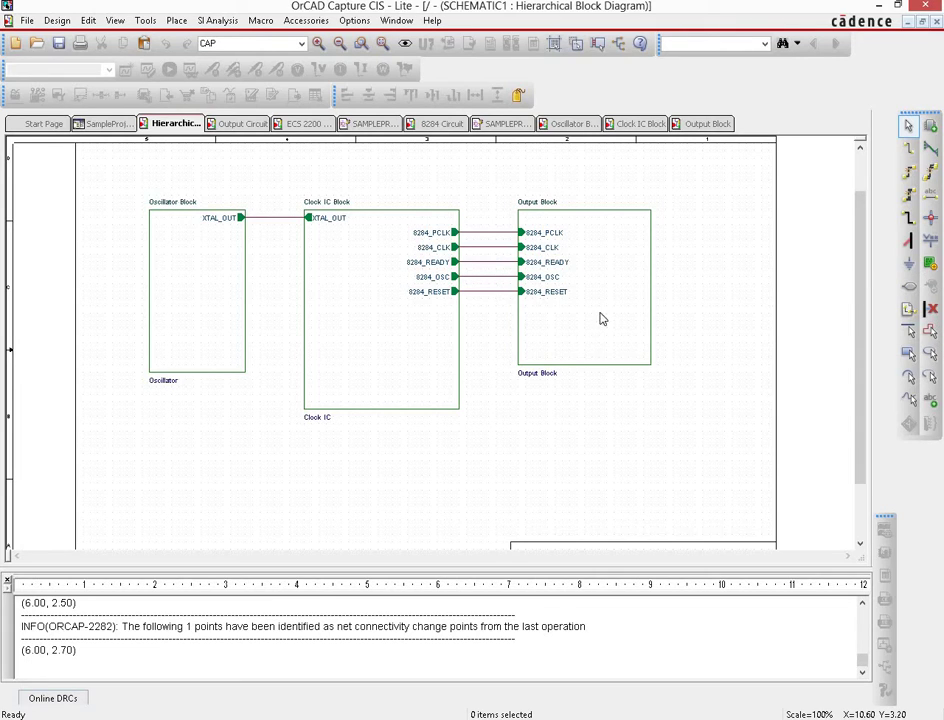
{"action": "left_click", "coordinate": [413, 348]}
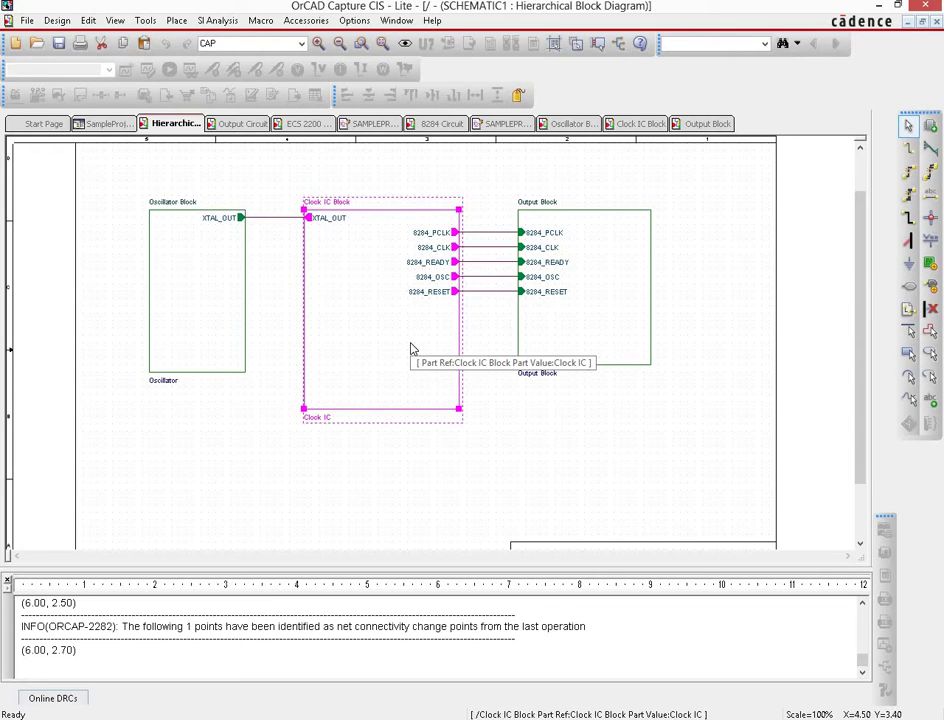
Place an Output-type hierarchical pin named NEW_SIGNAL on the Clock IC block's right edge.
{"action": "left_click", "coordinate": [931, 286]}
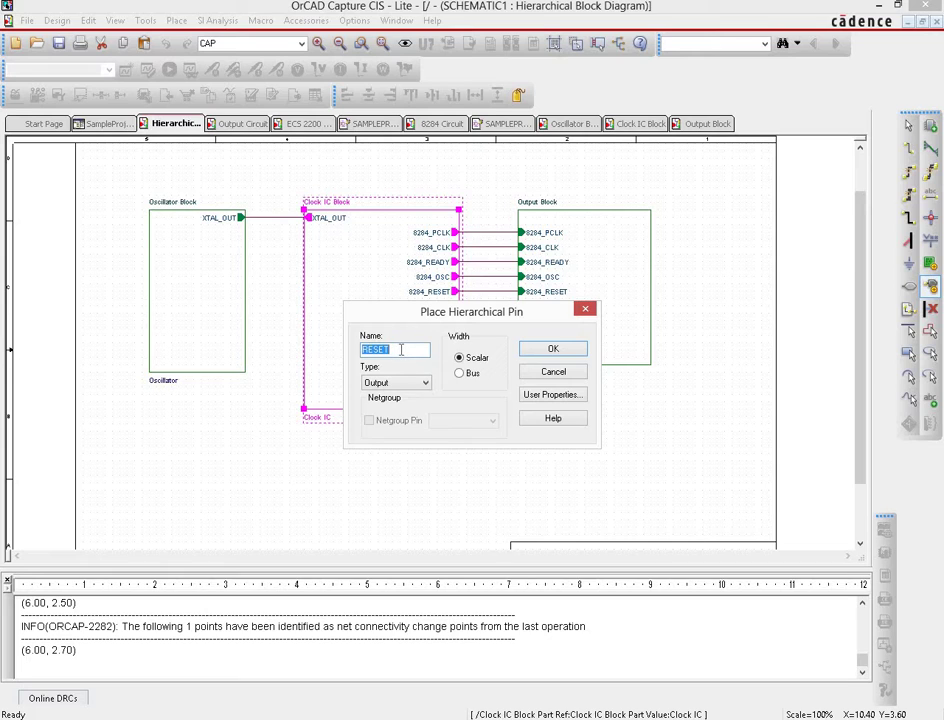
{"action": "type", "text": "NEW_SIGNAL"}
{"action": "left_click", "coordinate": [553, 350]}
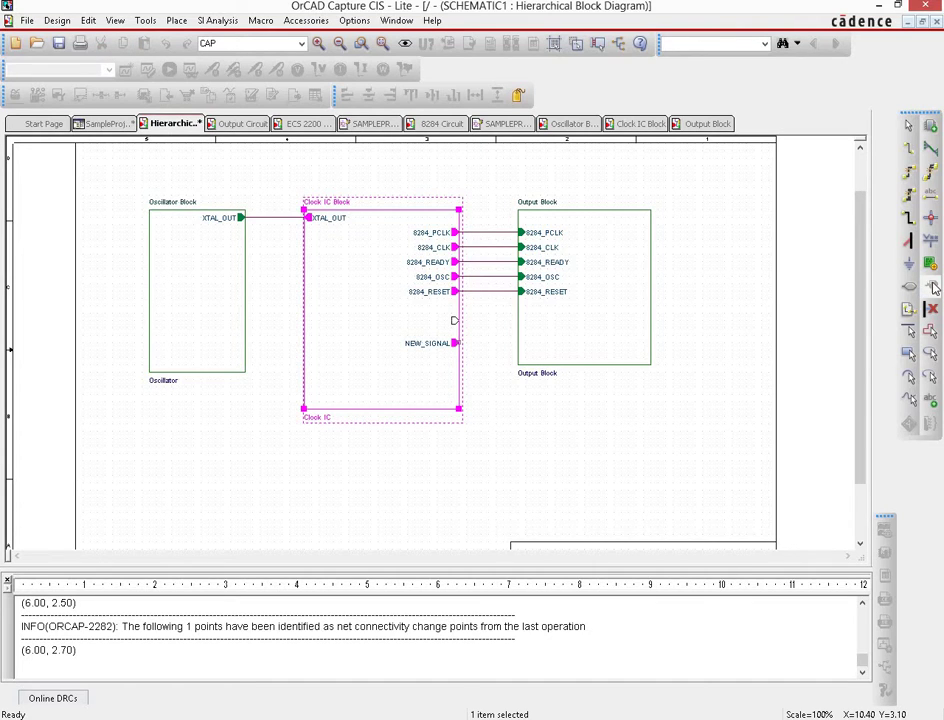
{"action": "right_click", "coordinate": [534, 404]}
{"action": "left_click", "coordinate": [560, 409]}
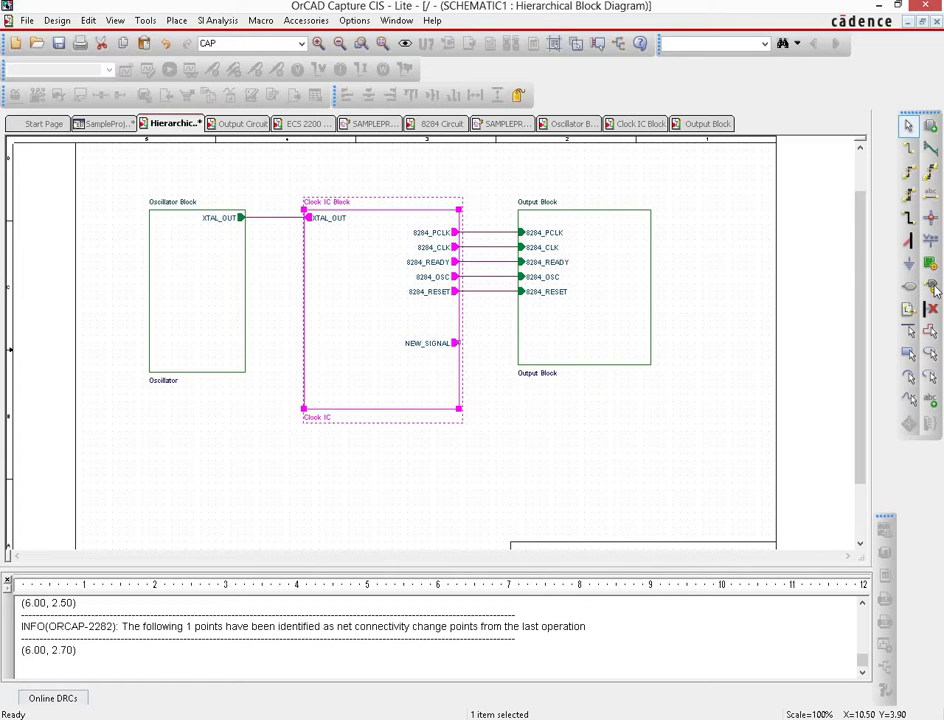
{"action": "left_click", "coordinate": [594, 316]}
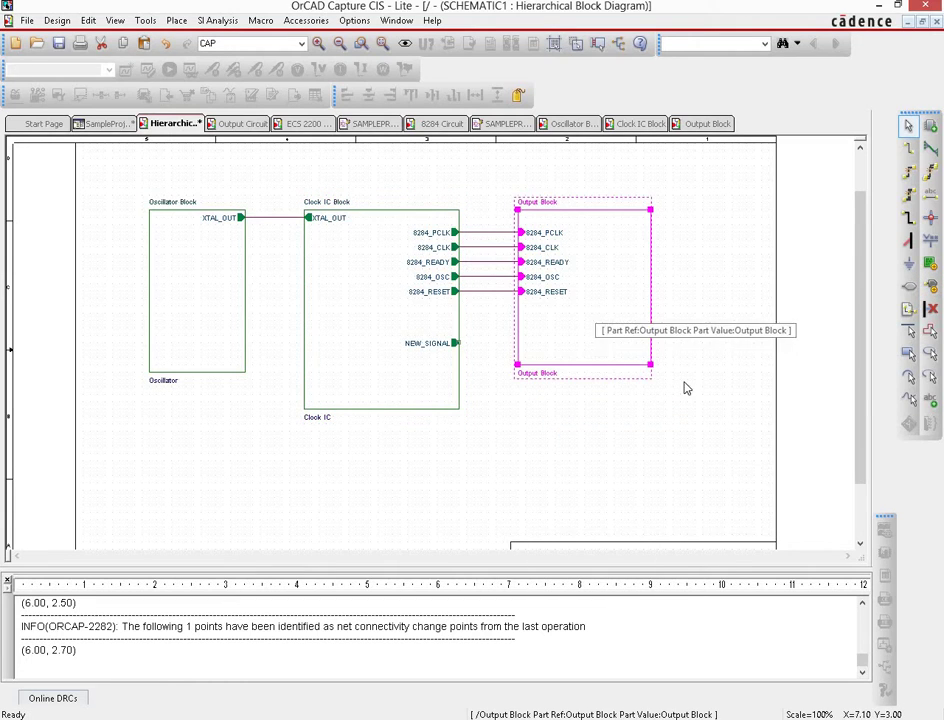
Place an Input-type NEW_SIGNAL hierarchical pin on the Output Block's left edge.
{"action": "left_click", "coordinate": [930, 287]}
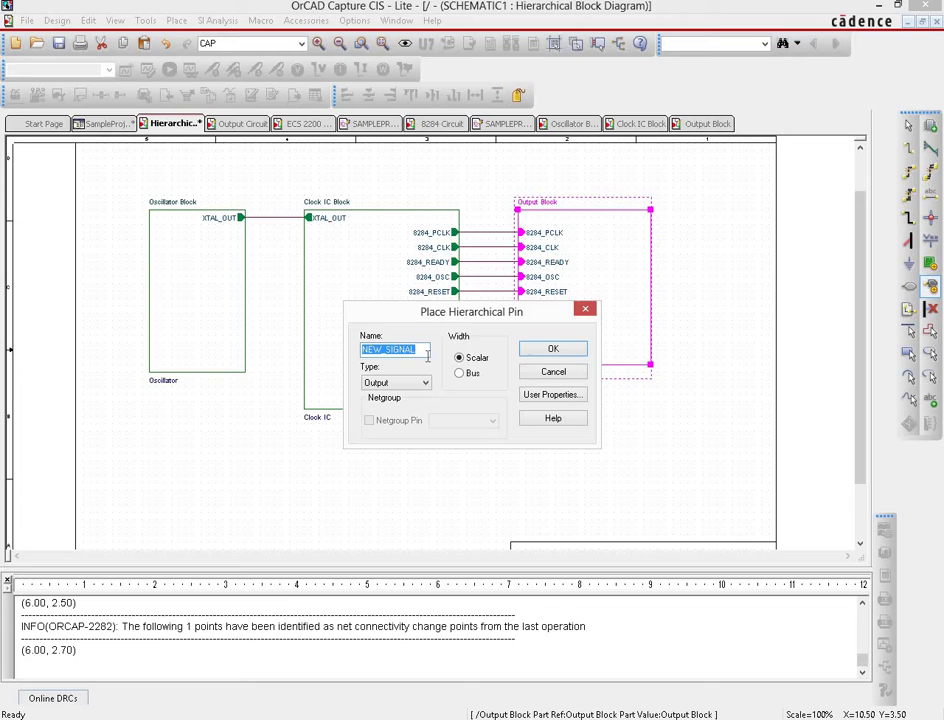
{"action": "left_click", "coordinate": [420, 383]}
{"action": "left_click", "coordinate": [386, 416]}
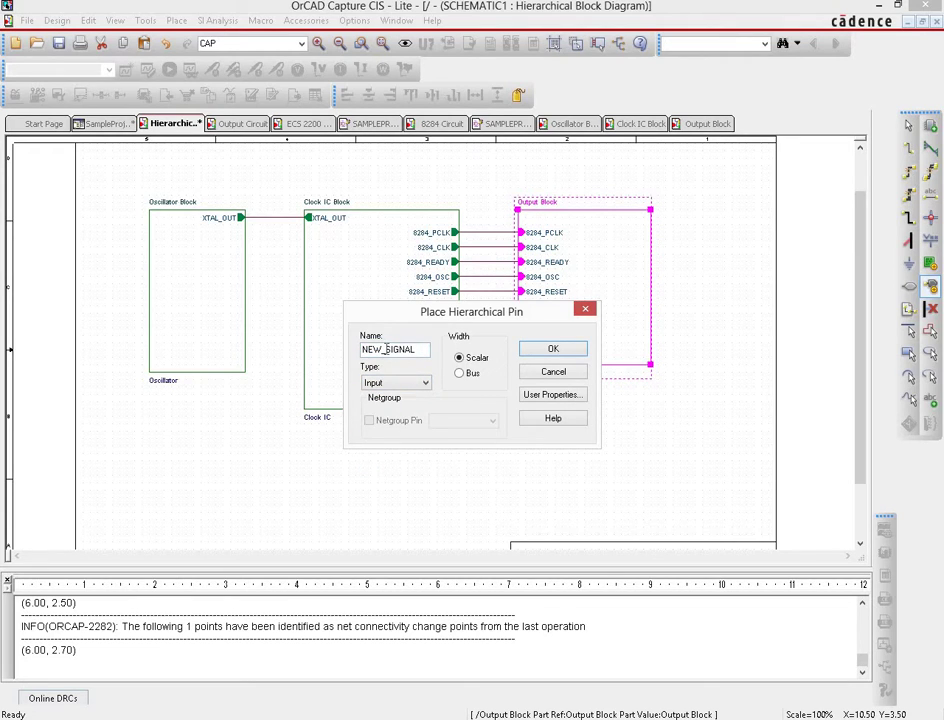
{"action": "left_click_drag", "start_coordinate": [387, 349], "coordinate": [401, 349]}
{"action": "left_click", "coordinate": [414, 351]}
{"action": "left_click", "coordinate": [555, 350]}
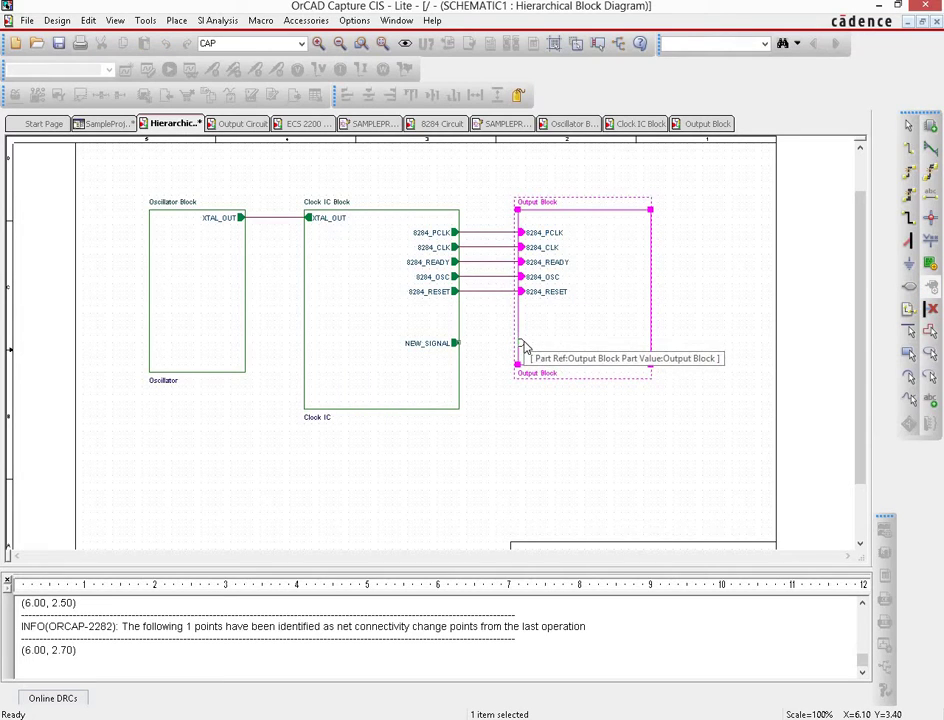
{"action": "left_click", "coordinate": [520, 343]}
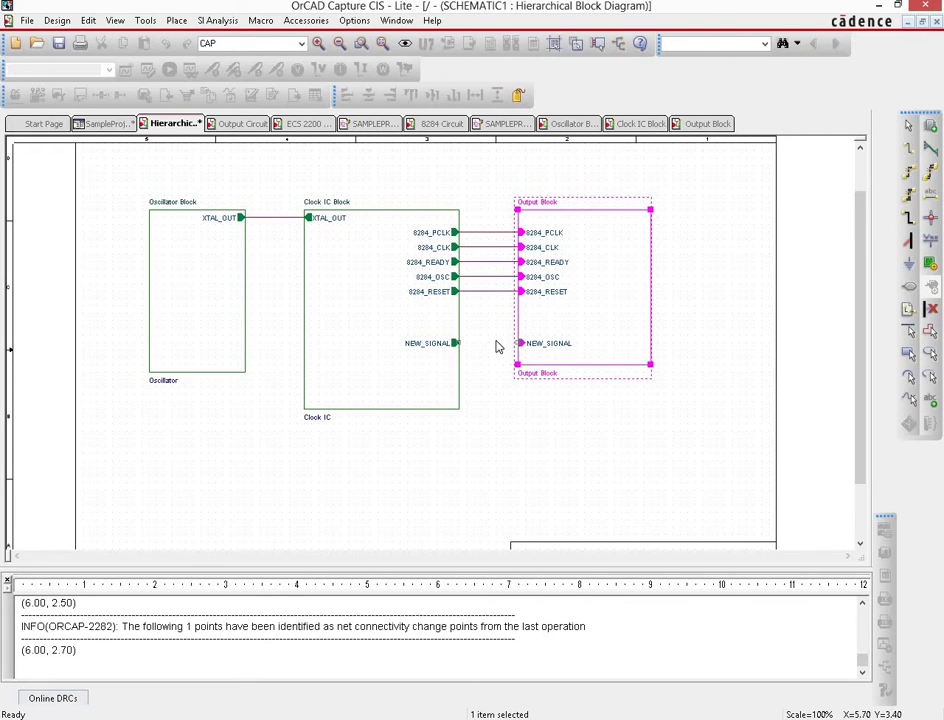
{"action": "right_click", "coordinate": [733, 312]}
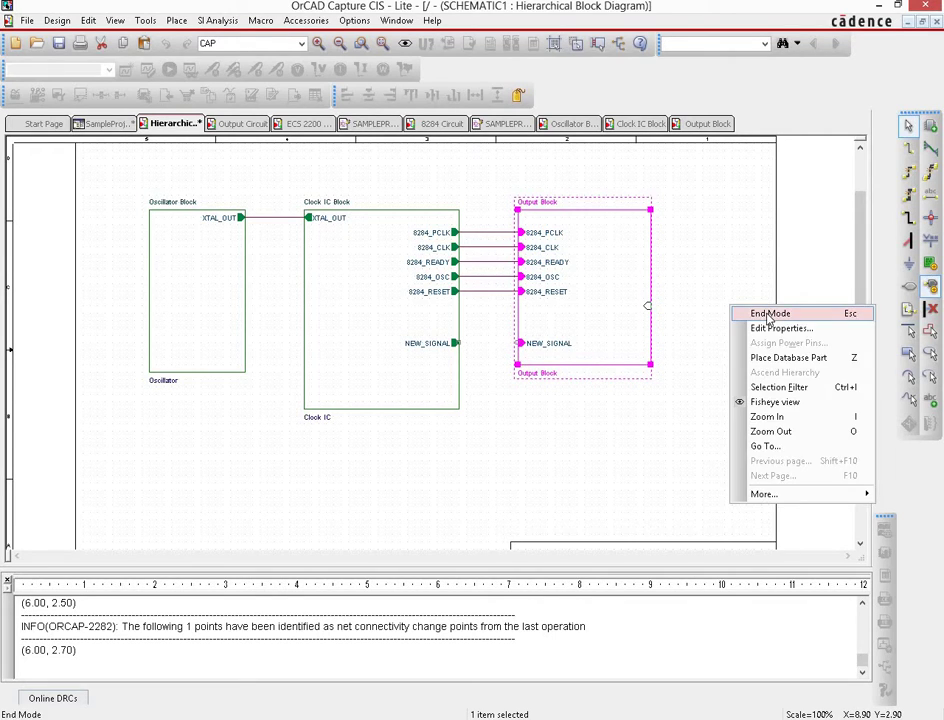
{"action": "left_click", "coordinate": [770, 316]}
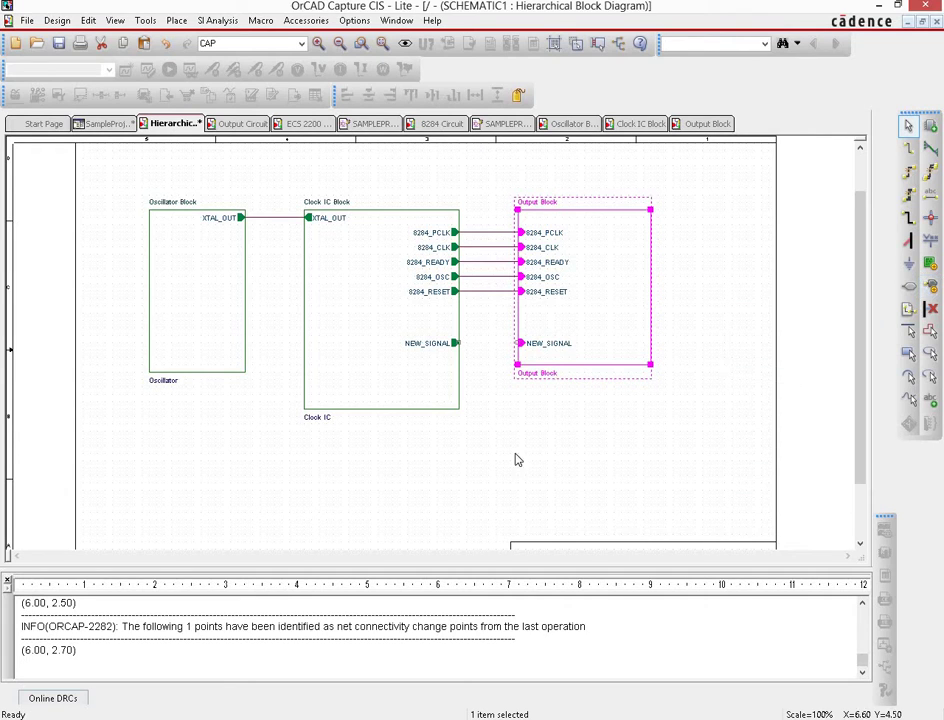
{"action": "left_click", "coordinate": [468, 358]}
Draw a wire from Clock IC's NEW_SIGNAL pin to the Output Block's NEW_SIGNAL pin.
{"action": "left_click", "coordinate": [908, 148]}
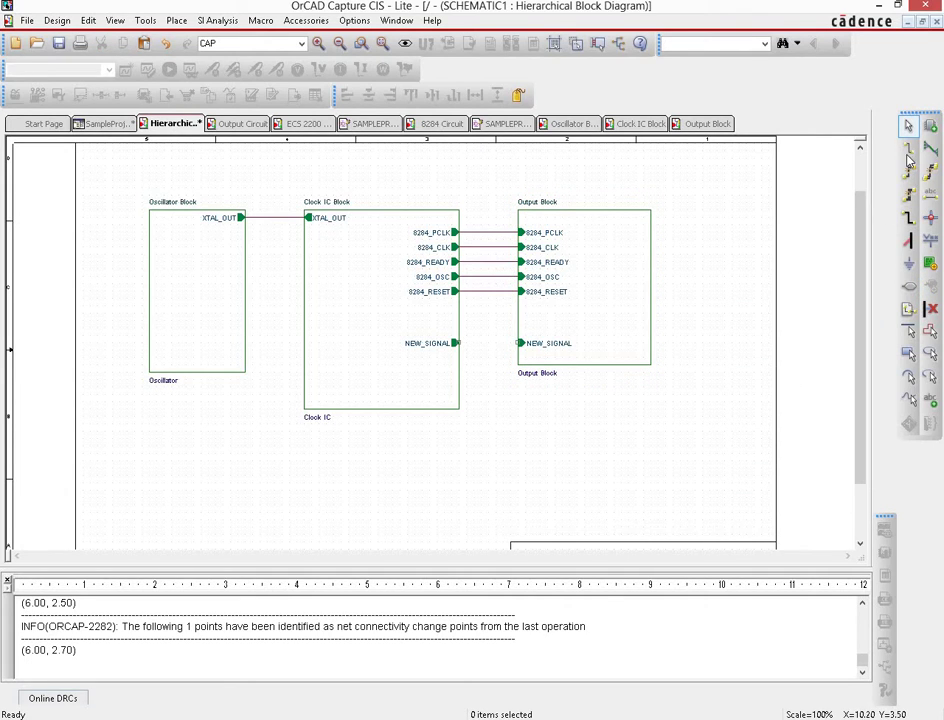
{"action": "left_click", "coordinate": [460, 343]}
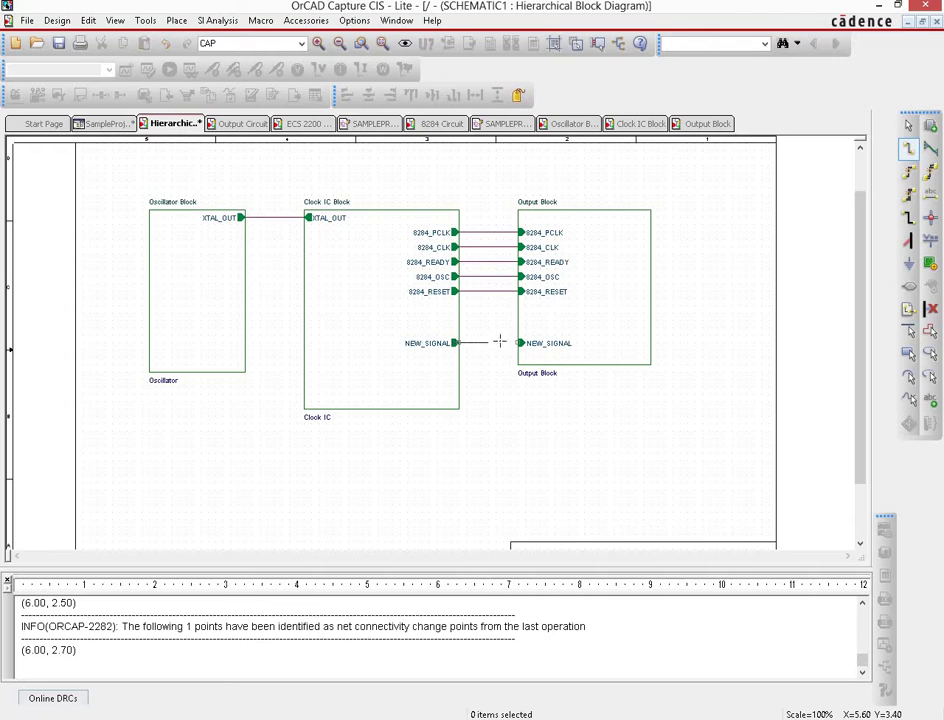
{"action": "left_click", "coordinate": [519, 343]}
{"action": "right_click", "coordinate": [706, 295]}
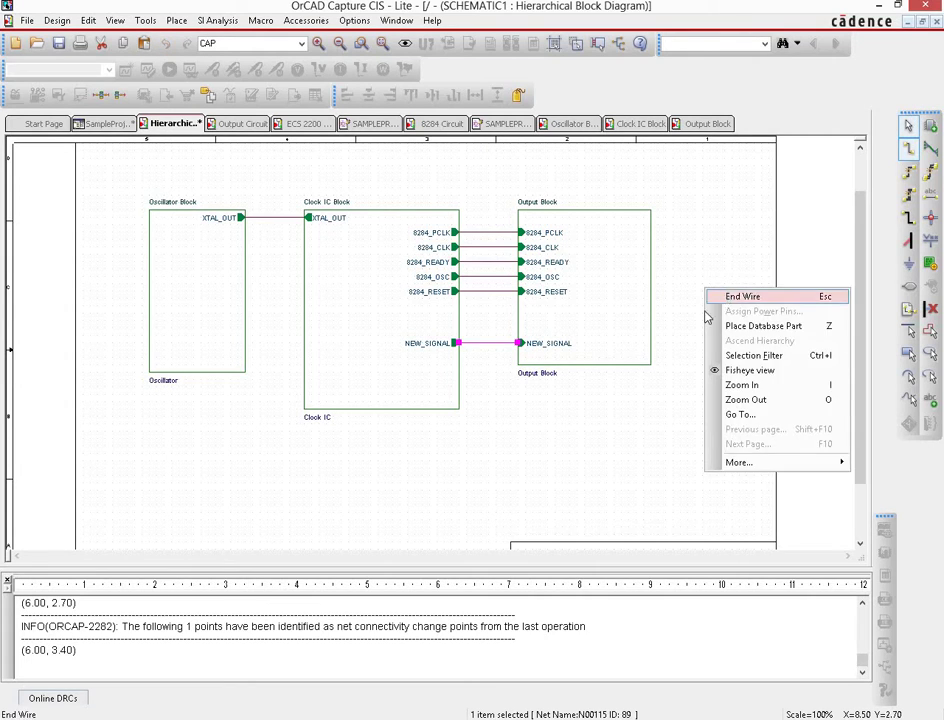
{"action": "left_click", "coordinate": [748, 308]}
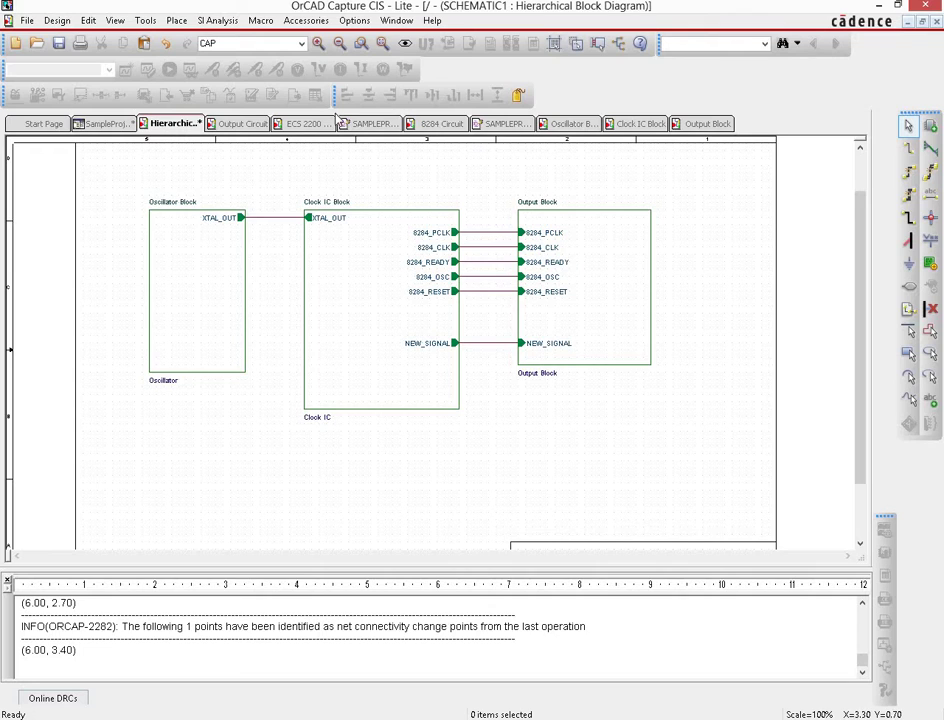
Review the 8284 Circuit and Output Block pages, then go back to the Hierarchical Block Diagram.
{"action": "left_click", "coordinate": [434, 124]}
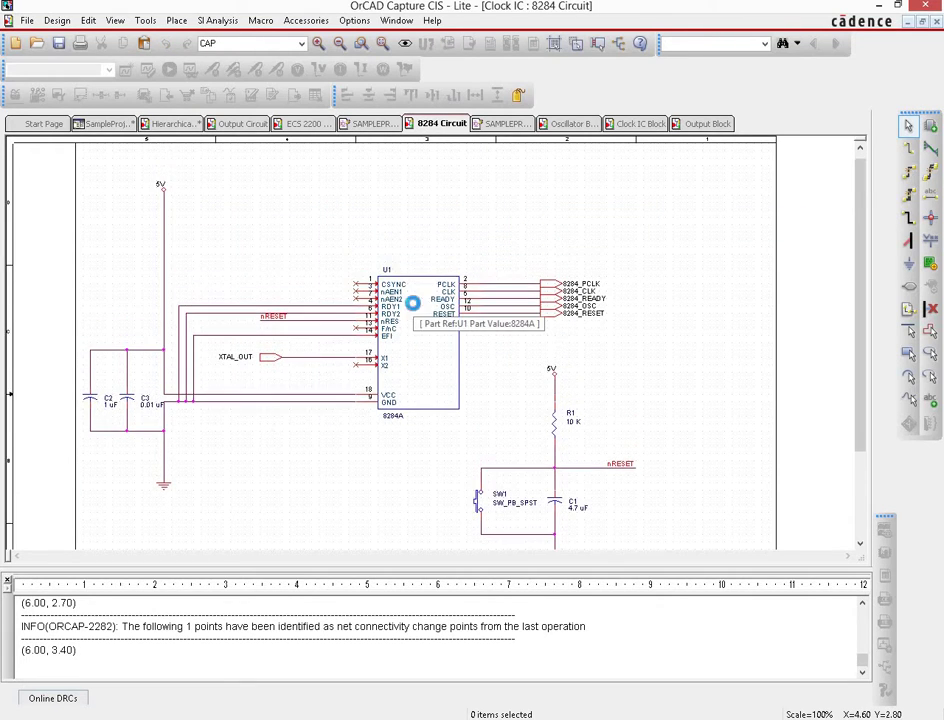
{"action": "scroll", "coordinate": [415, 316], "scroll_direction": "down", "scroll_amount": 2}
{"action": "scroll", "coordinate": [415, 316], "scroll_direction": "down", "scroll_amount": 3}
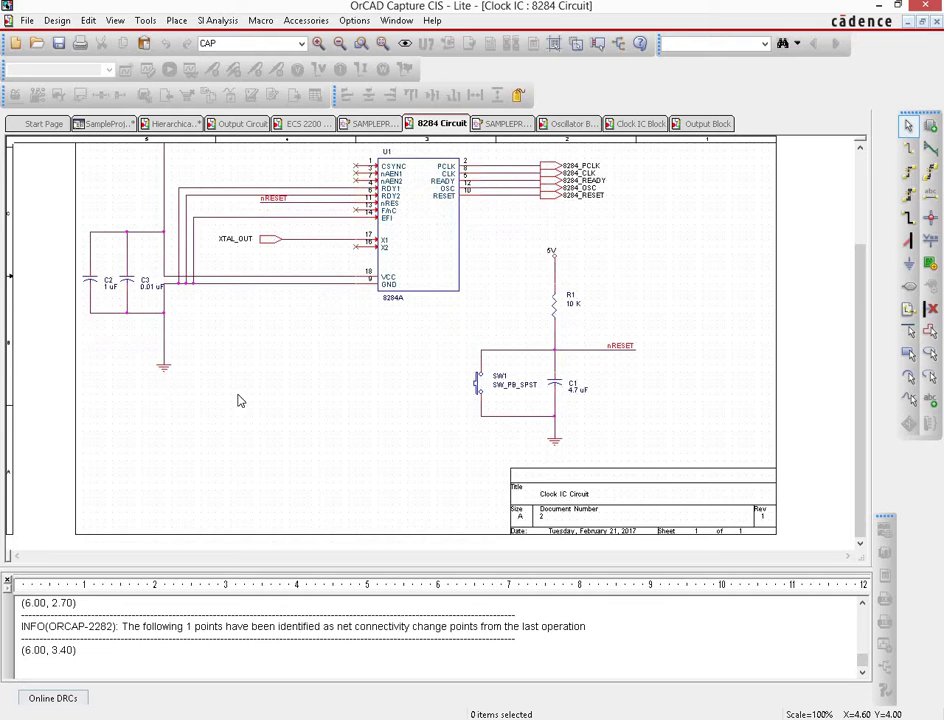
{"action": "scroll", "coordinate": [522, 287], "scroll_direction": "up", "scroll_amount": 2}
{"action": "scroll", "coordinate": [522, 287], "scroll_direction": "up", "scroll_amount": 3}
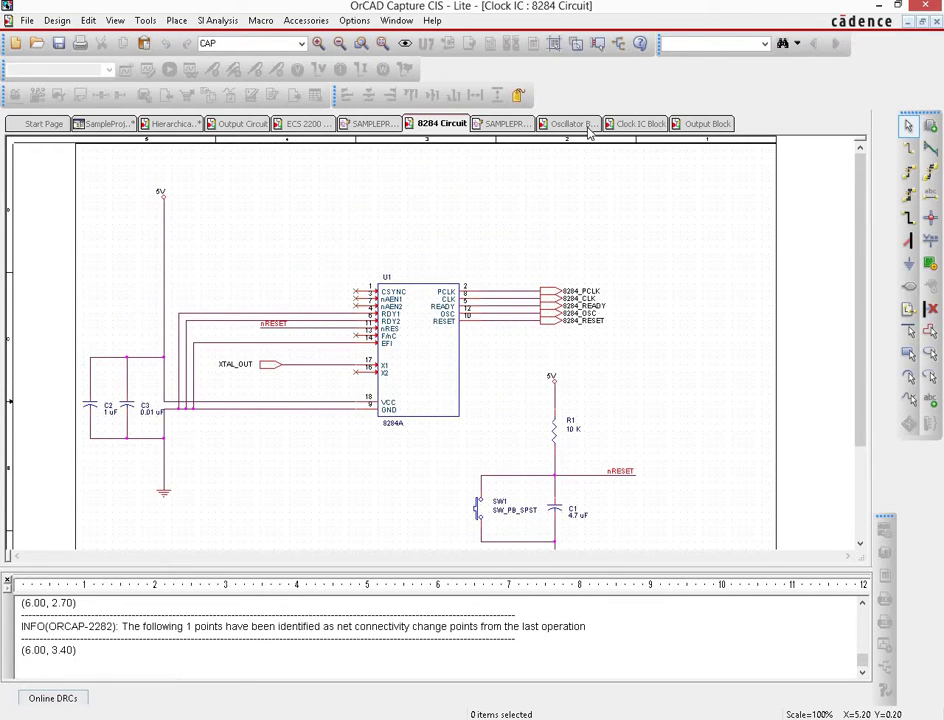
{"action": "left_click", "coordinate": [708, 123]}
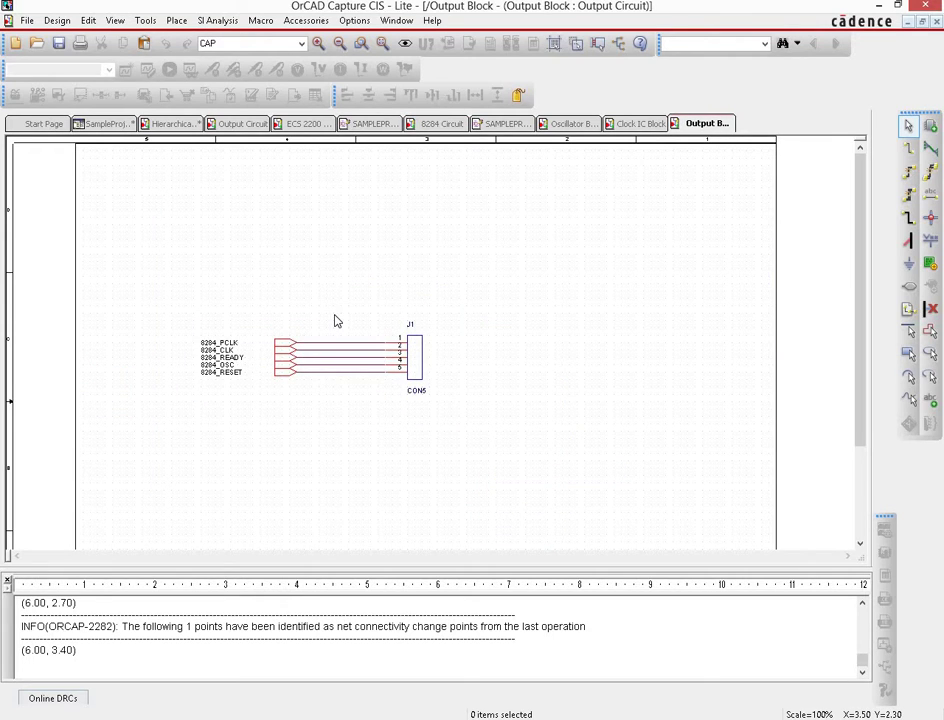
{"action": "left_click", "coordinate": [172, 123]}
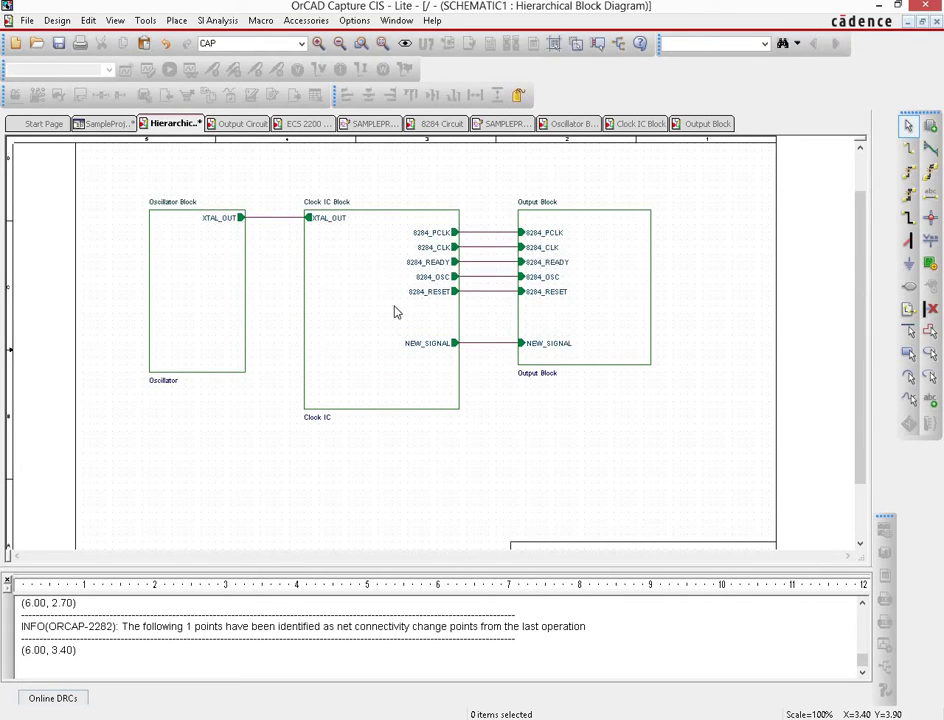
{"action": "left_click", "coordinate": [390, 297]}
Synchronize Down the Clock IC block, accepting the Undo Warning.
{"action": "right_click", "coordinate": [390, 297]}
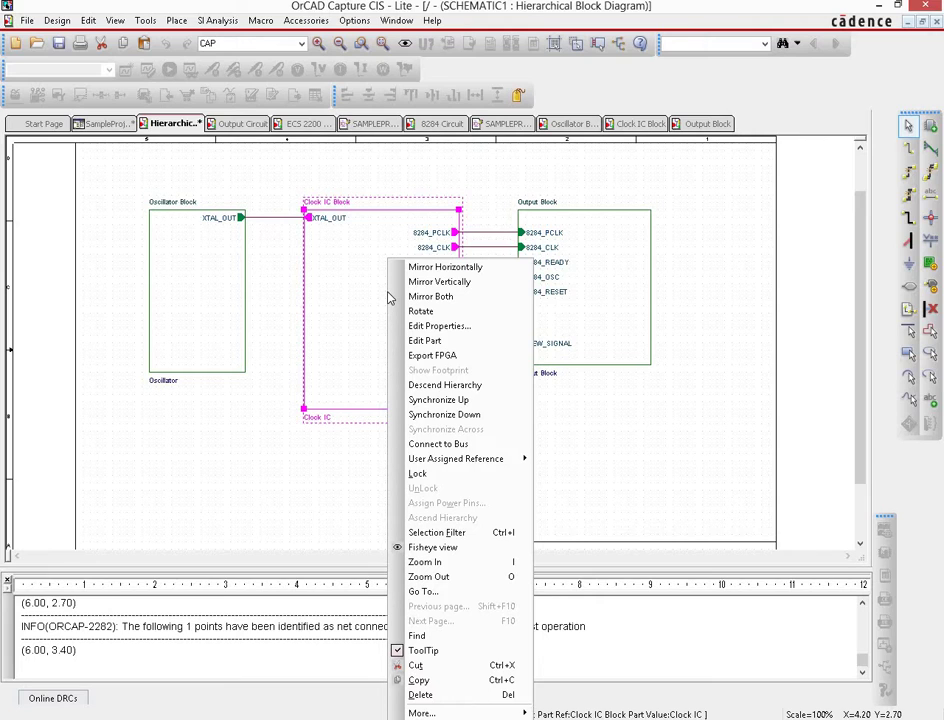
{"action": "left_click", "coordinate": [459, 415]}
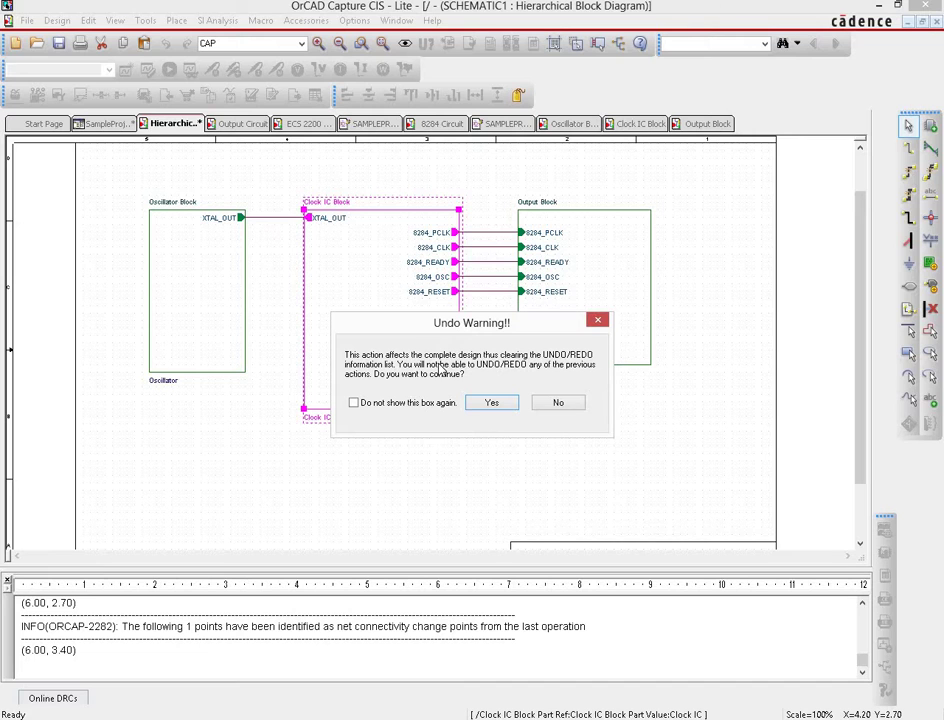
{"action": "left_click", "coordinate": [493, 404]}
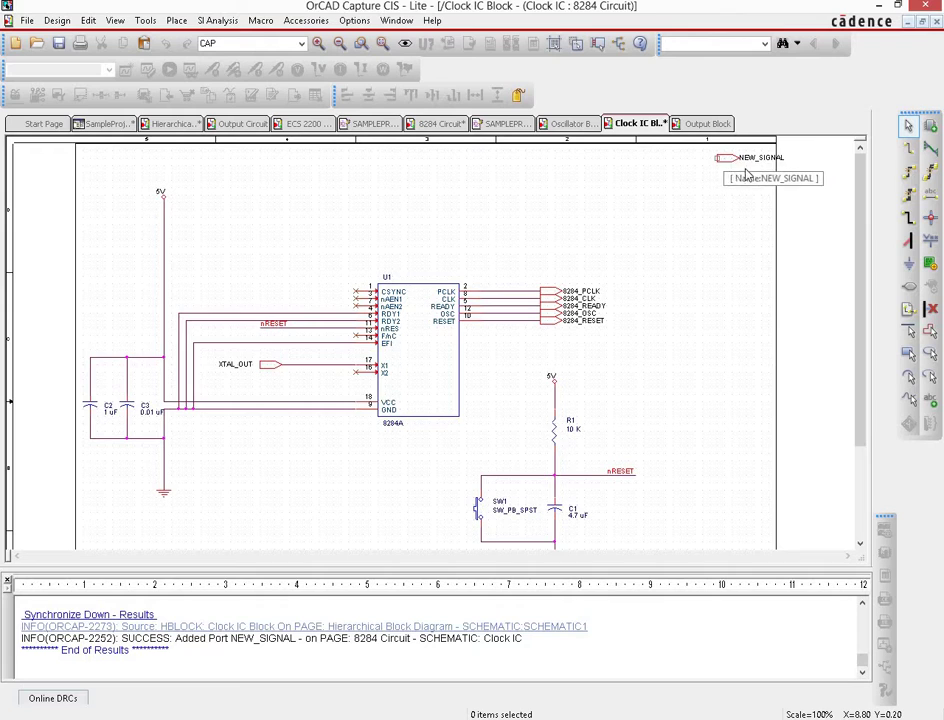
Move the new NEW_SIGNAL port lower on the 8284 Circuit page, restoring it after an accidental delete.
{"action": "left_click_drag", "start_coordinate": [735, 160], "coordinate": [705, 197]}
{"action": "key", "text": "Delete"}
{"action": "key", "text": "ctrl+z"}
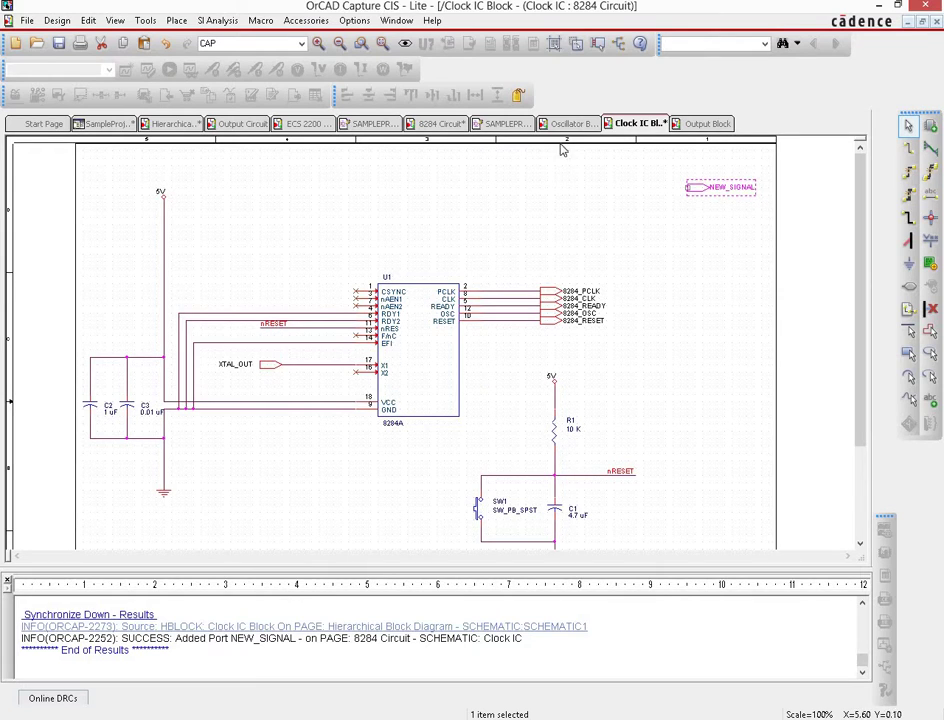
Synchronize Down the Output Block, accept the Undo Warning, and save the design.
{"action": "left_click", "coordinate": [170, 123]}
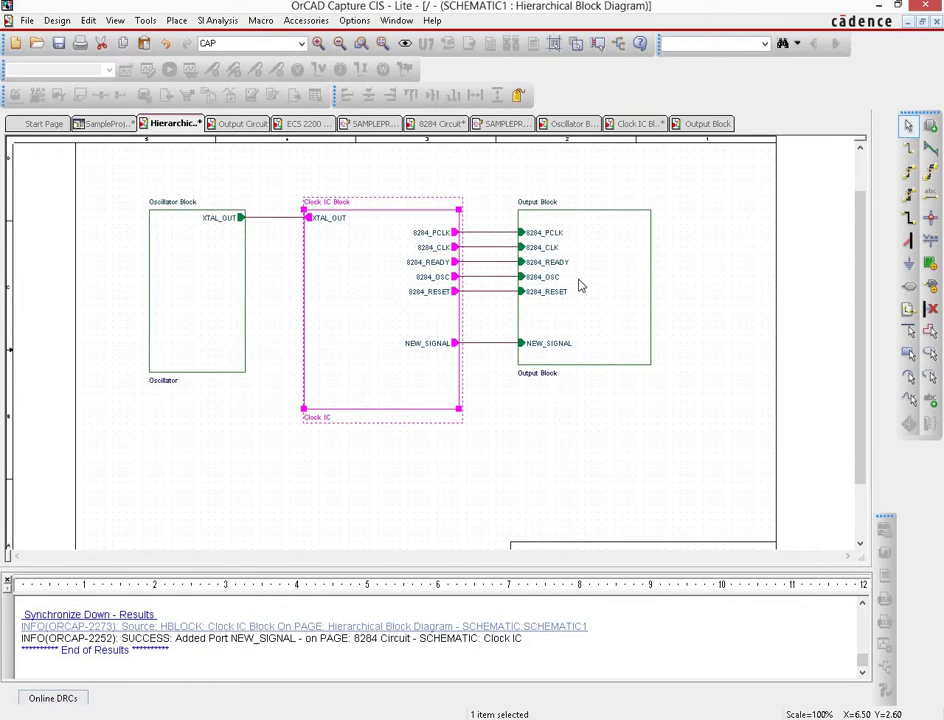
{"action": "right_click", "coordinate": [579, 285]}
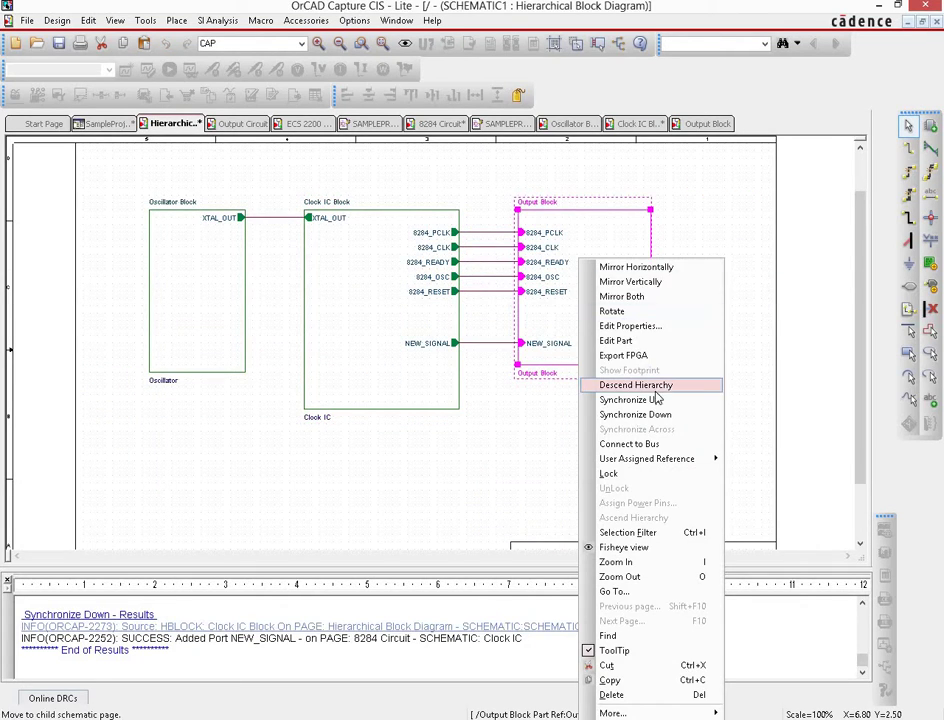
{"action": "left_click", "coordinate": [672, 422]}
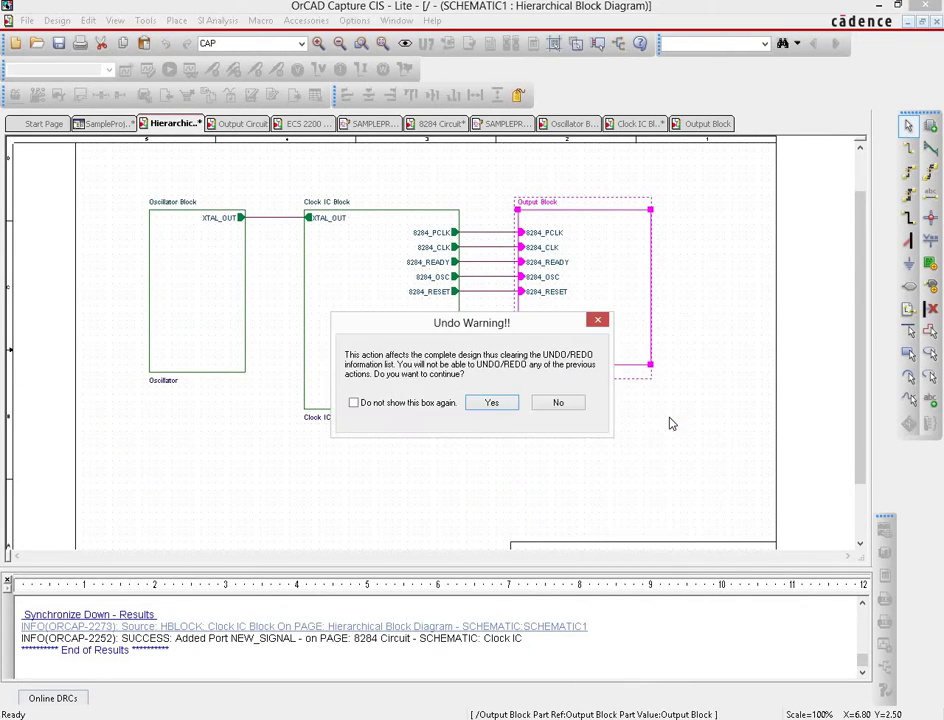
{"action": "left_click", "coordinate": [514, 405]}
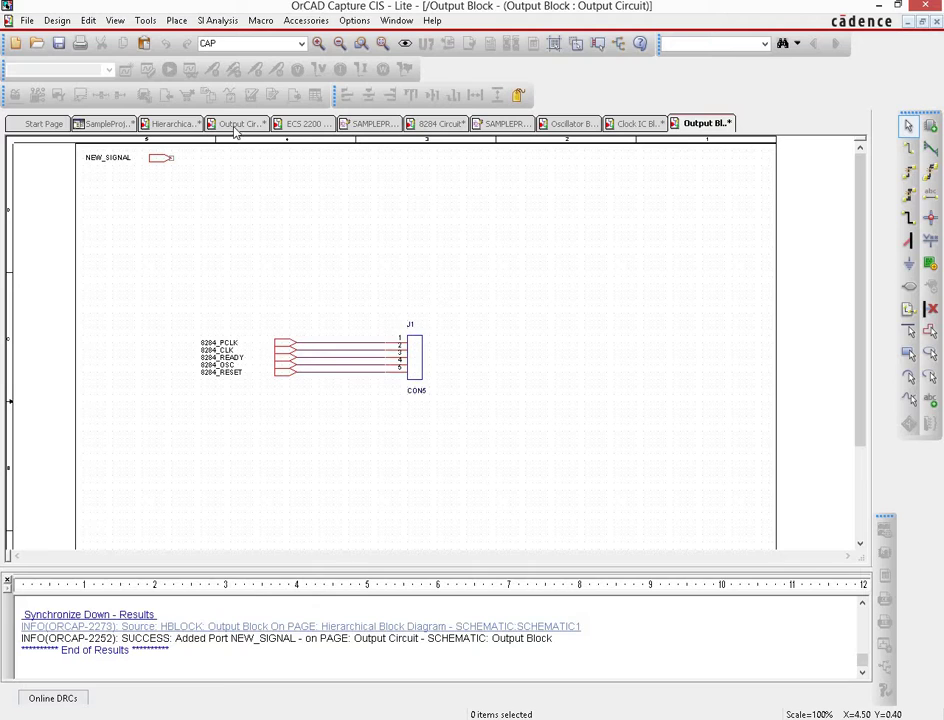
{"action": "left_click", "coordinate": [58, 44]}
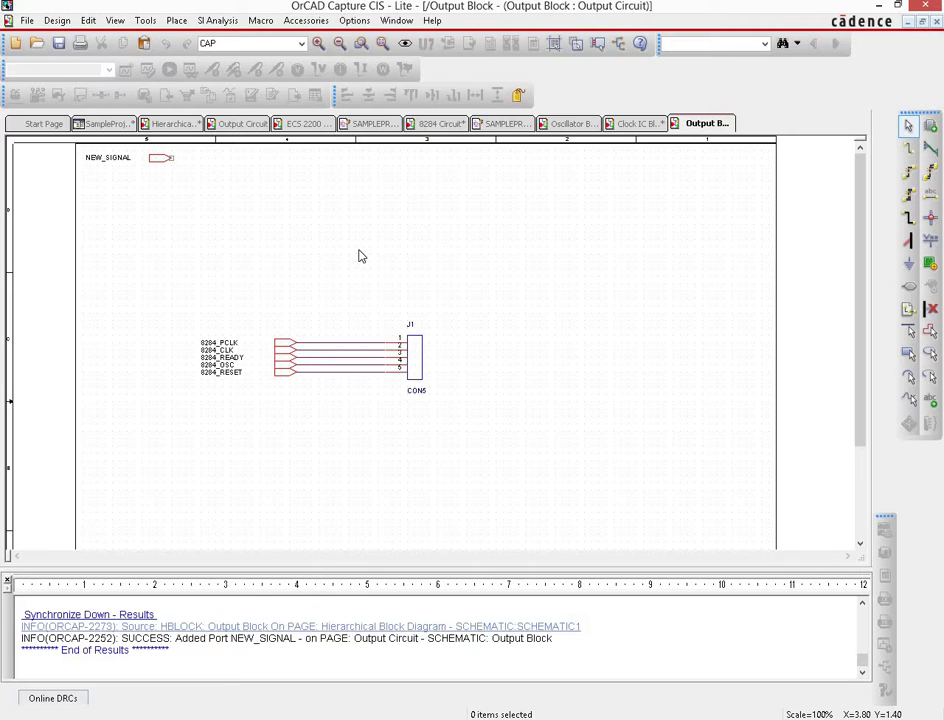